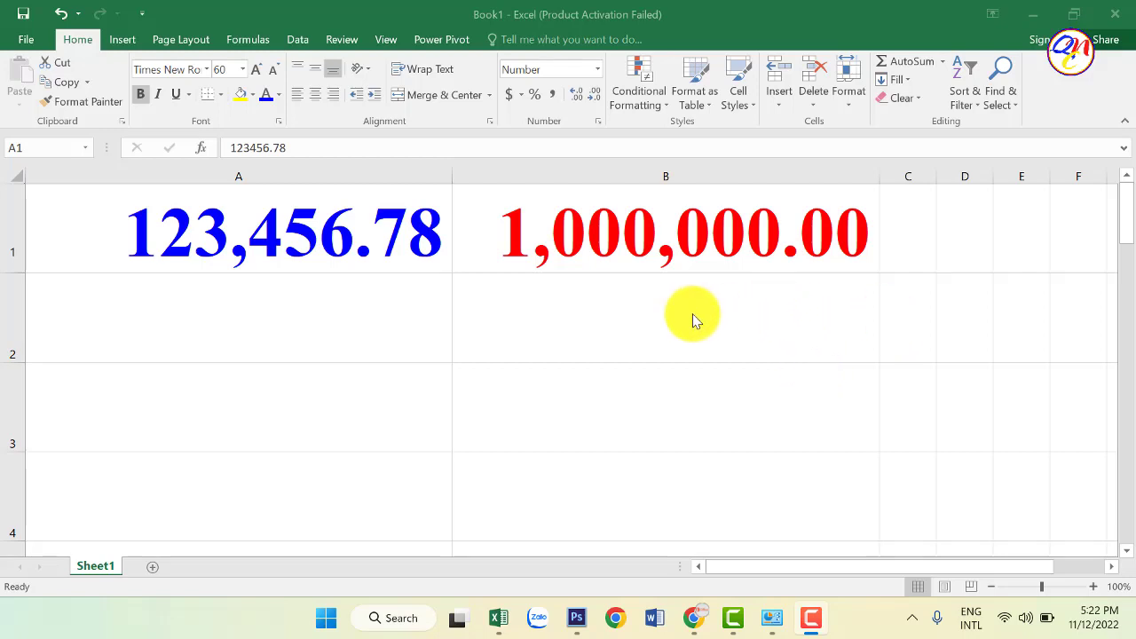
From the workbook, search the Start menu for 'Control Panel' and select the query text.
left_click(385, 247)
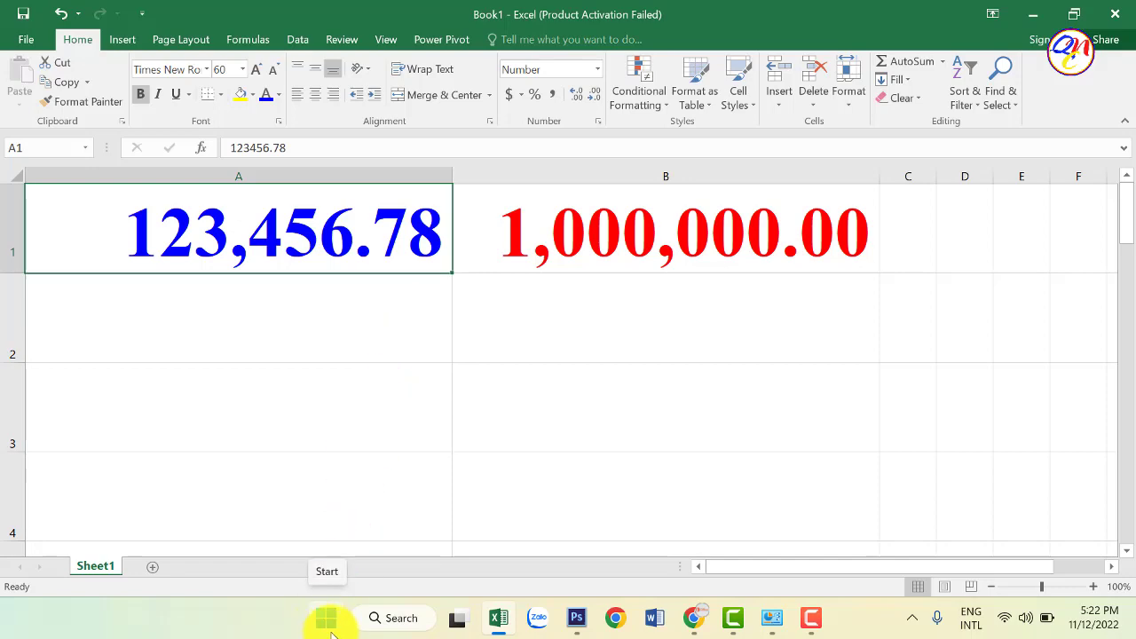
left_click(332, 631)
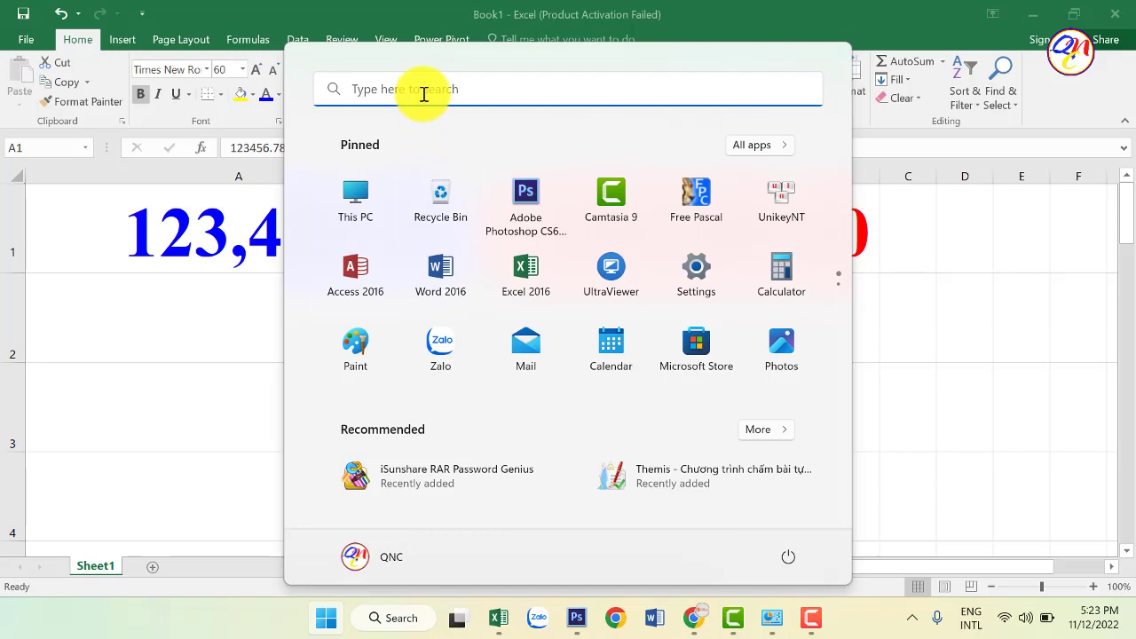
left_click(388, 94)
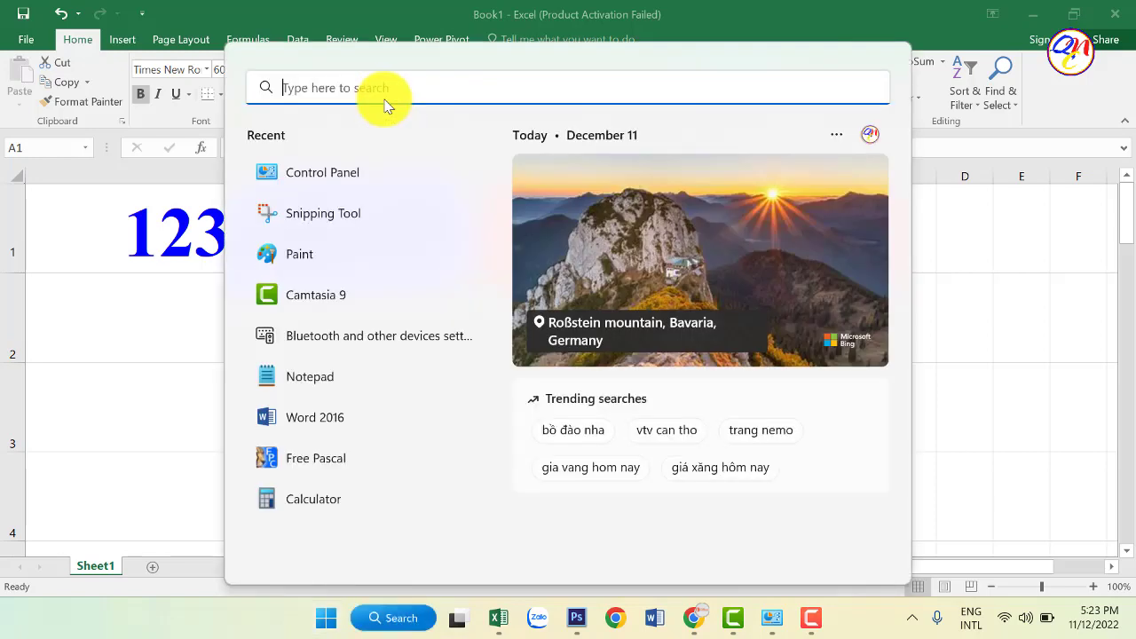
type("C")
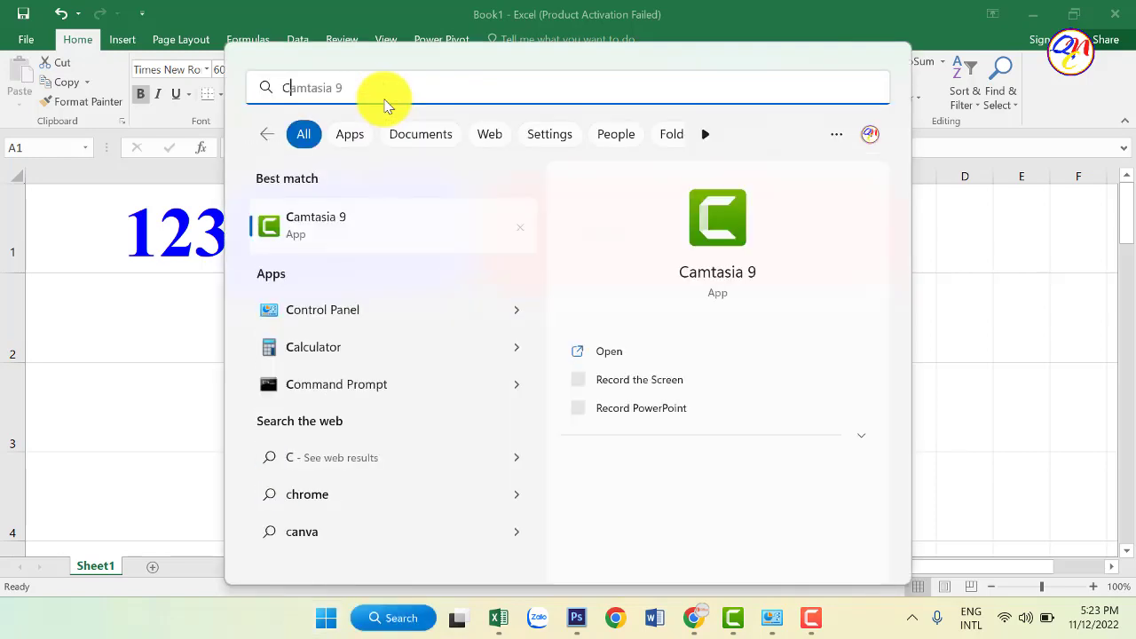
type("ontrol Panel")
left_click_drag(396, 94, 278, 83)
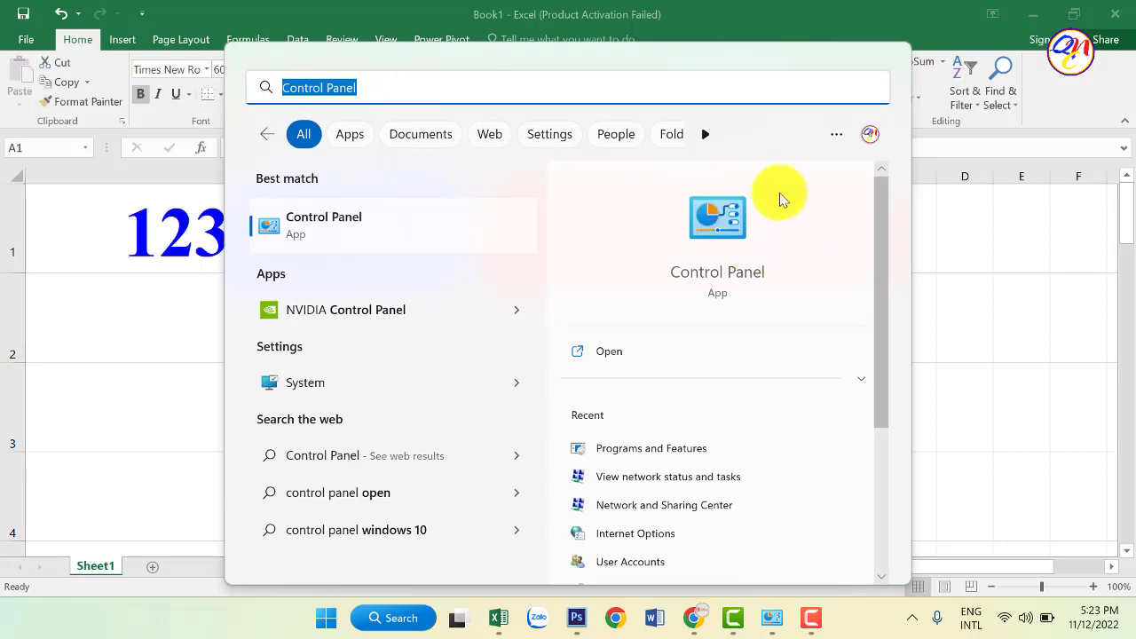
Open Control Panel and show All Control Panel Items as Large icons.
left_click(712, 219)
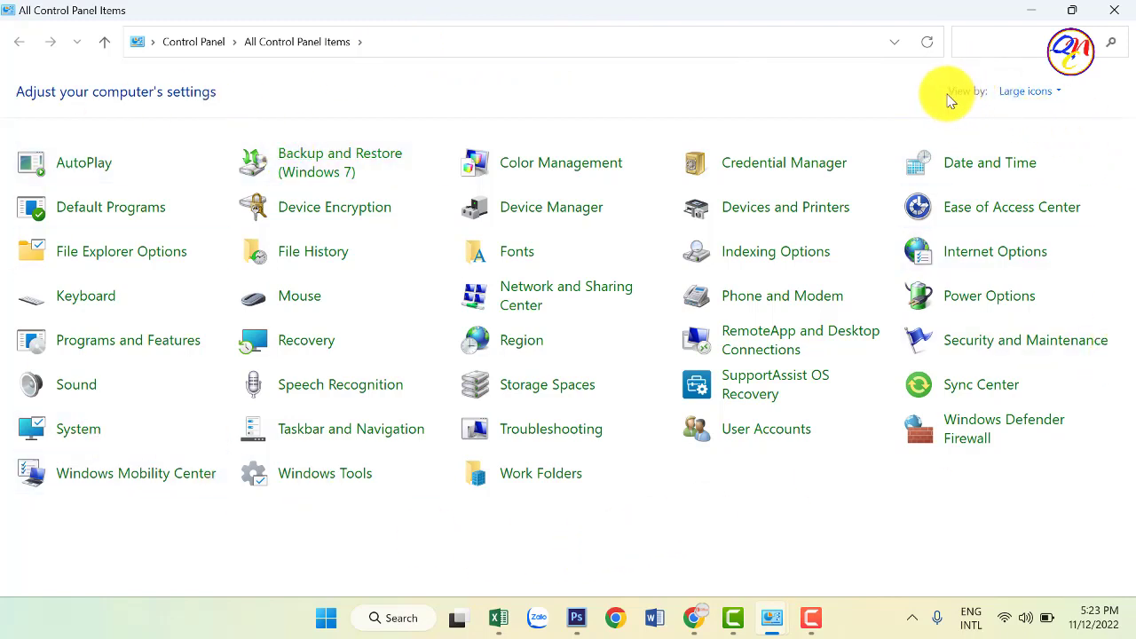
left_click(1055, 95)
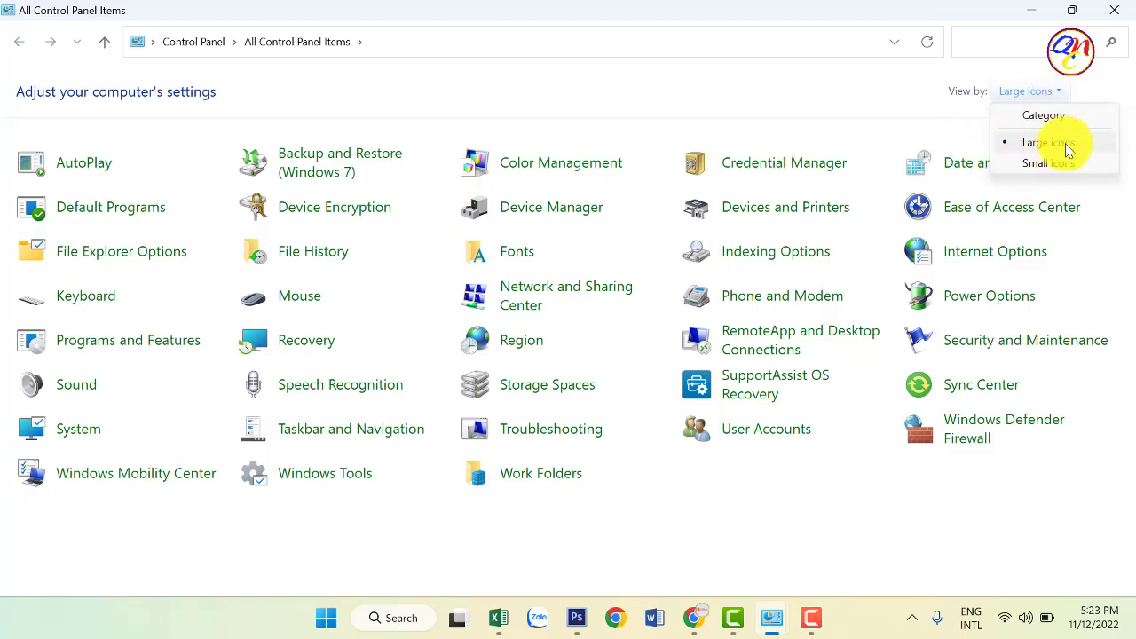
left_click(931, 114)
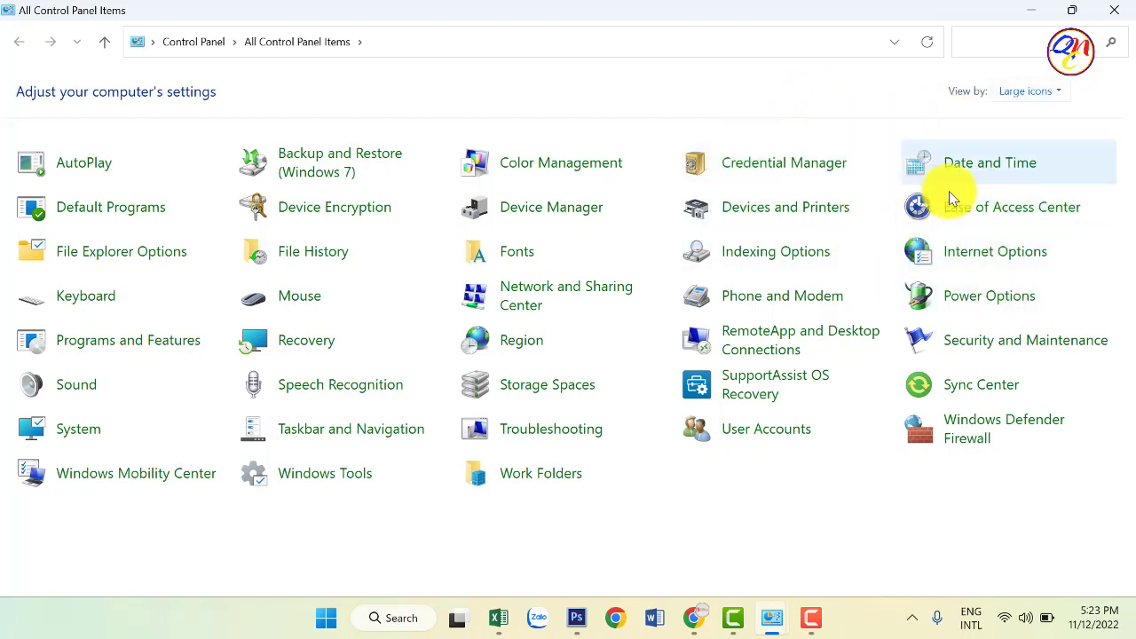
Open Date and Time, centre the window, and bring up Date and Time Settings.
left_click(990, 167)
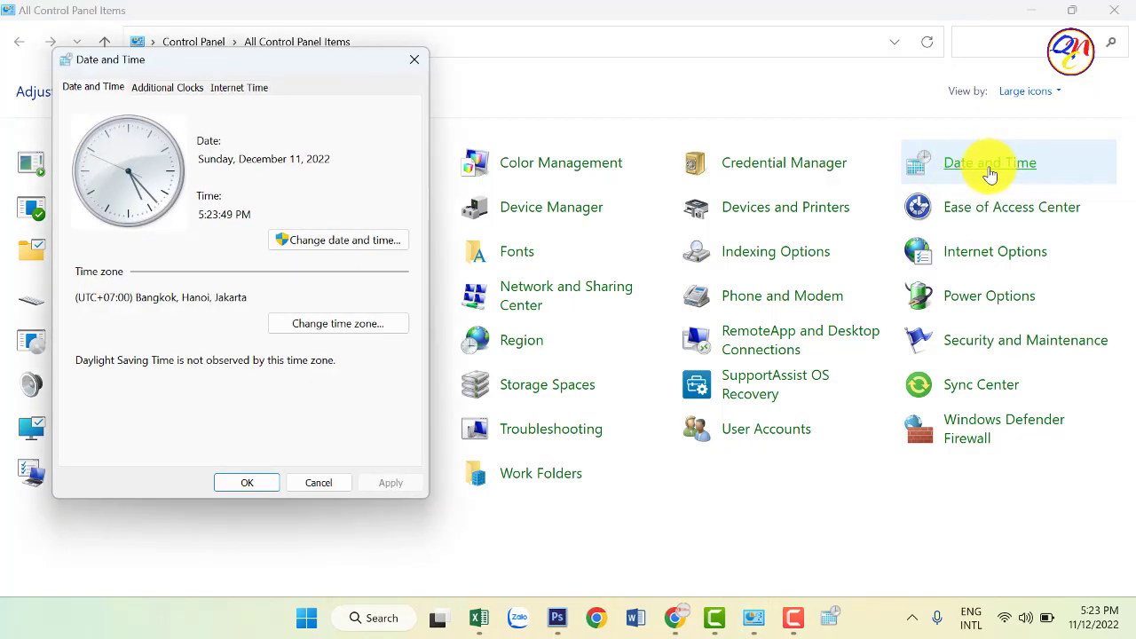
left_click_drag(278, 65, 667, 45)
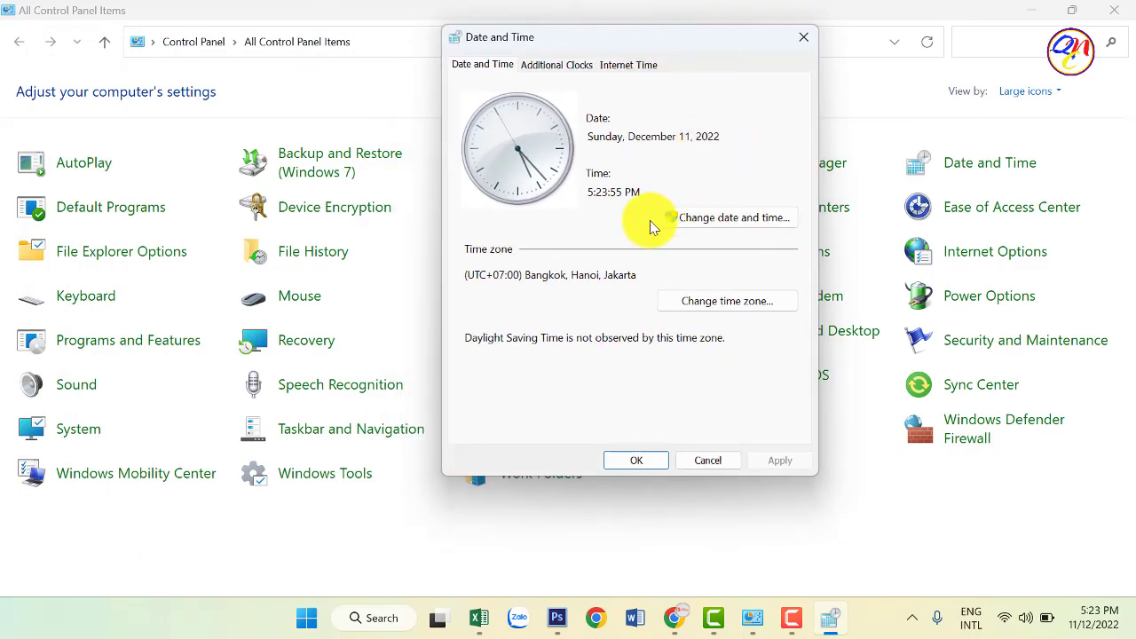
left_click(721, 217)
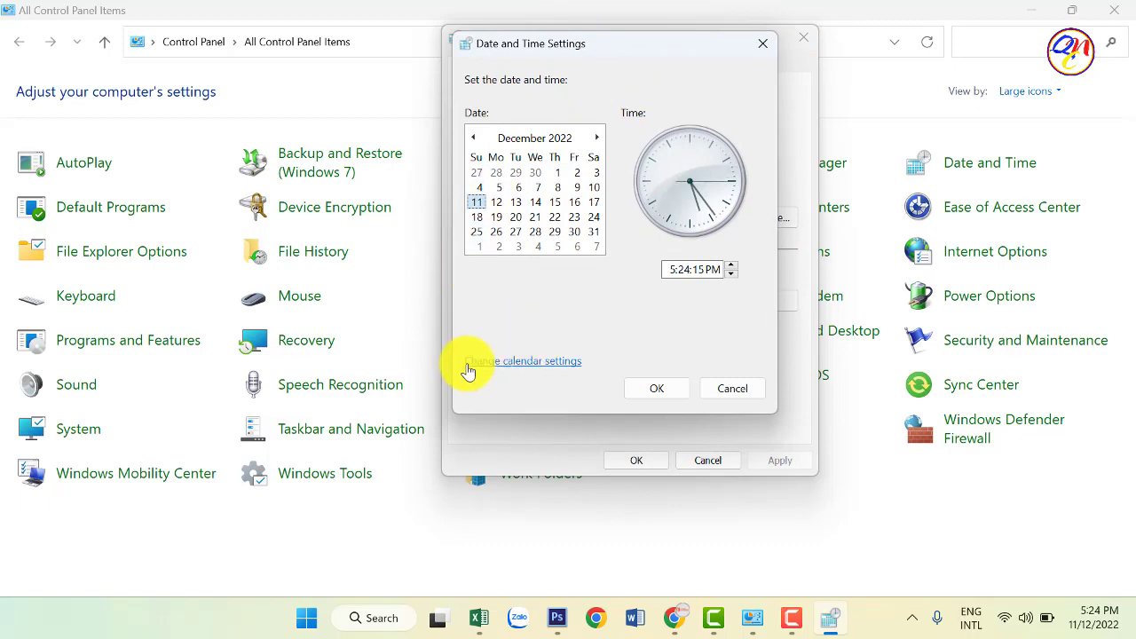
Open the Region settings, reposition the window, and open Customize Format via Additional settings.
left_click(526, 364)
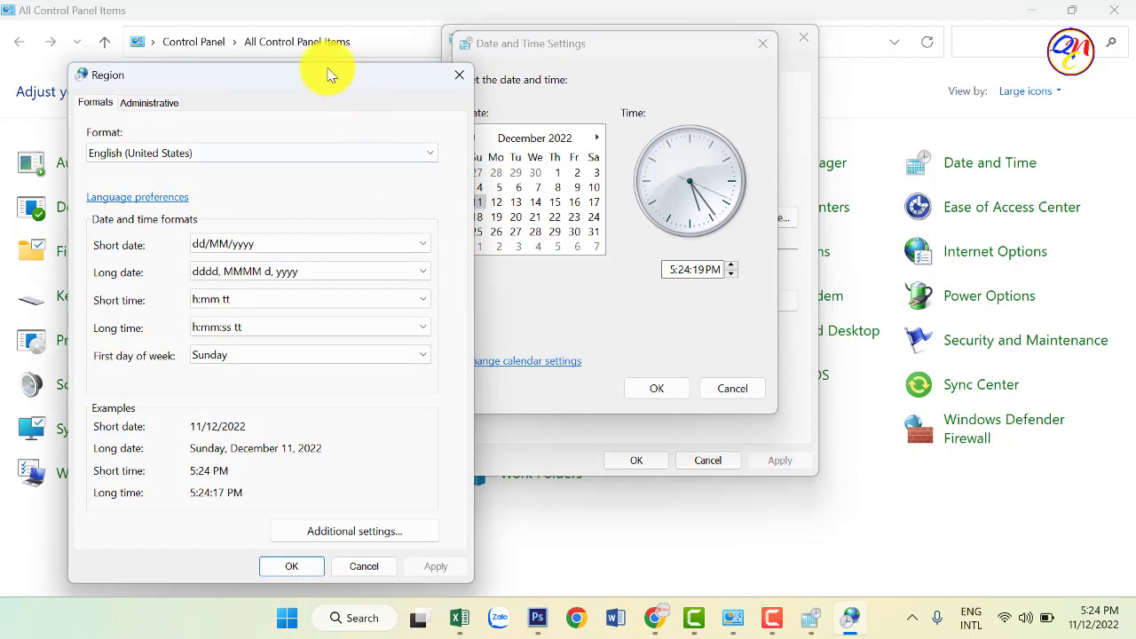
mouse_move(323, 76)
left_mouse_down()
mouse_move(645, 77)
mouse_move(693, 56)
left_mouse_up()
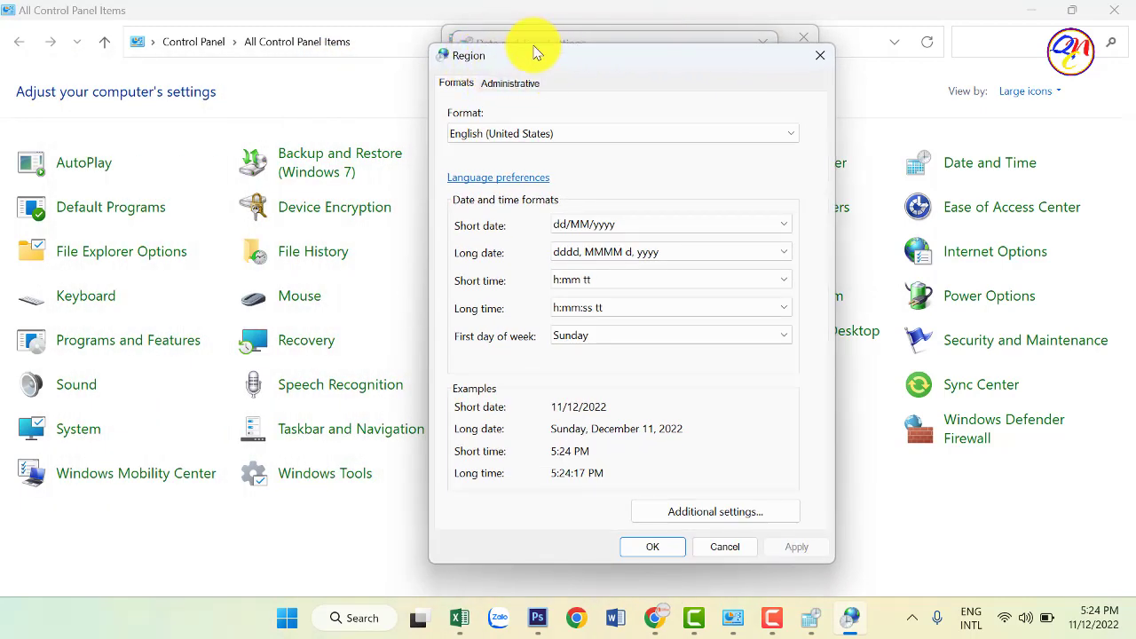
left_click_drag(550, 37, 543, 24)
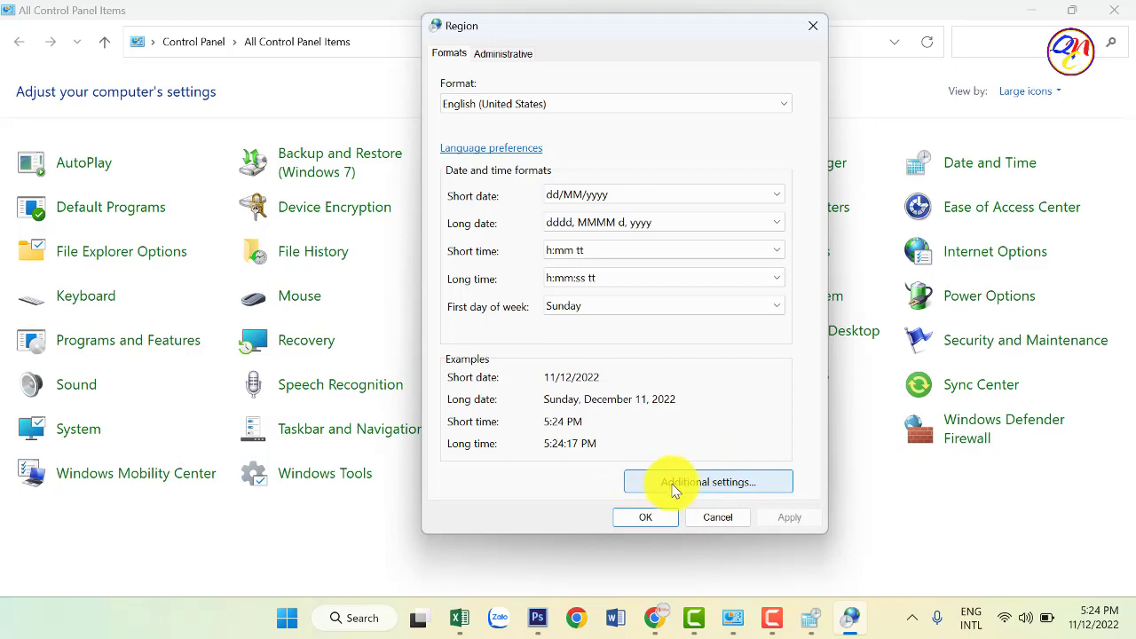
left_click(706, 483)
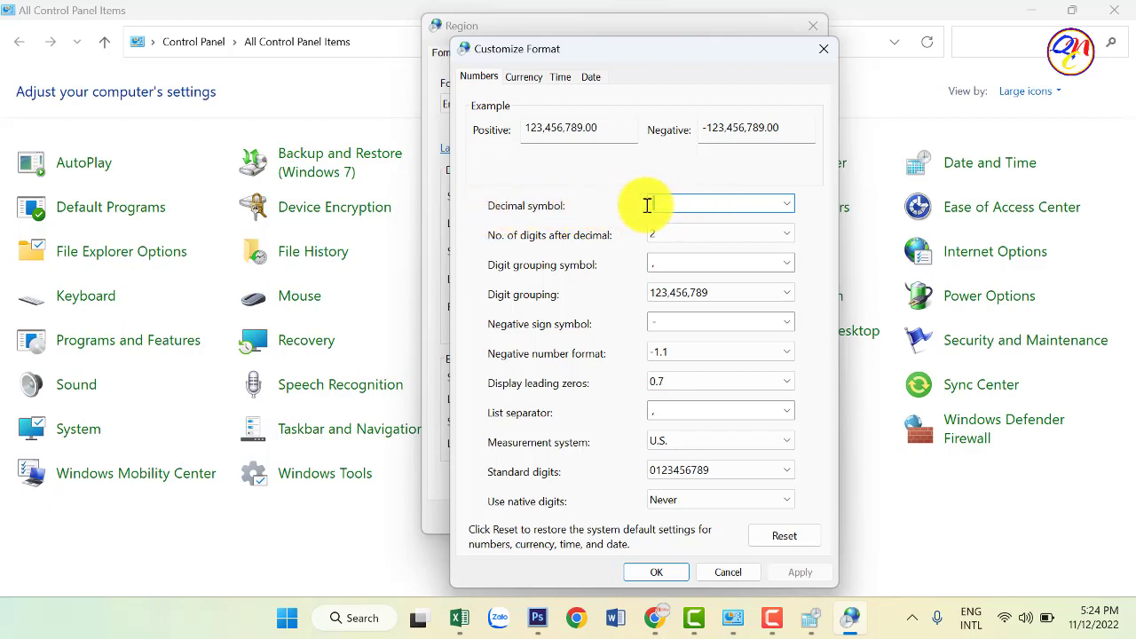
Change the Decimal symbol to ',' and the Digit grouping symbol to '.', then click OK.
left_click(660, 206)
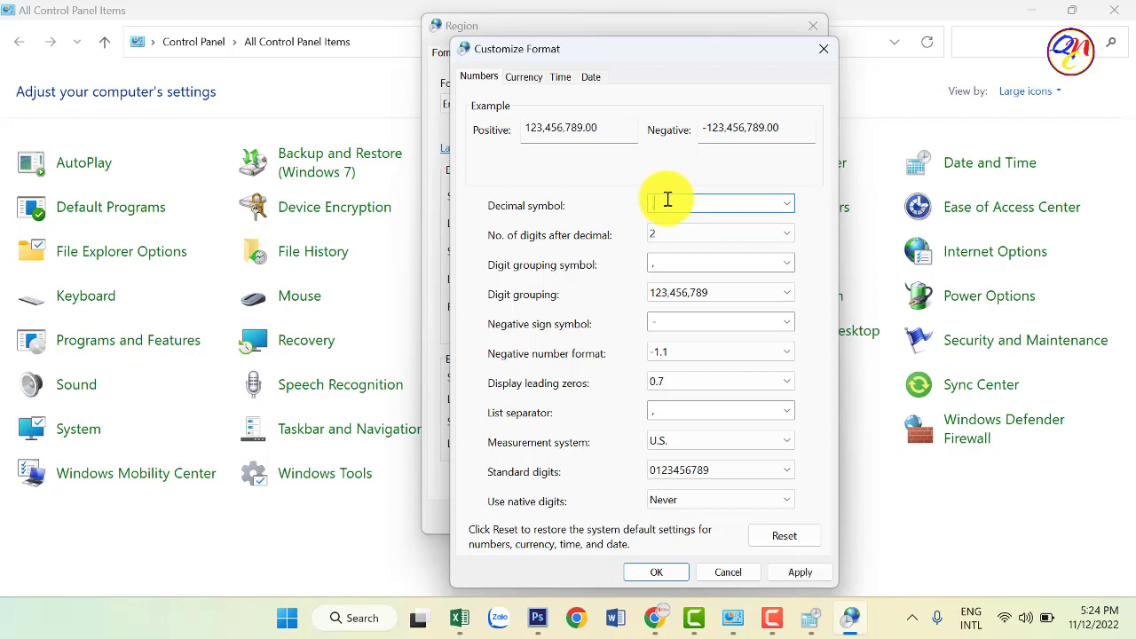
type(",")
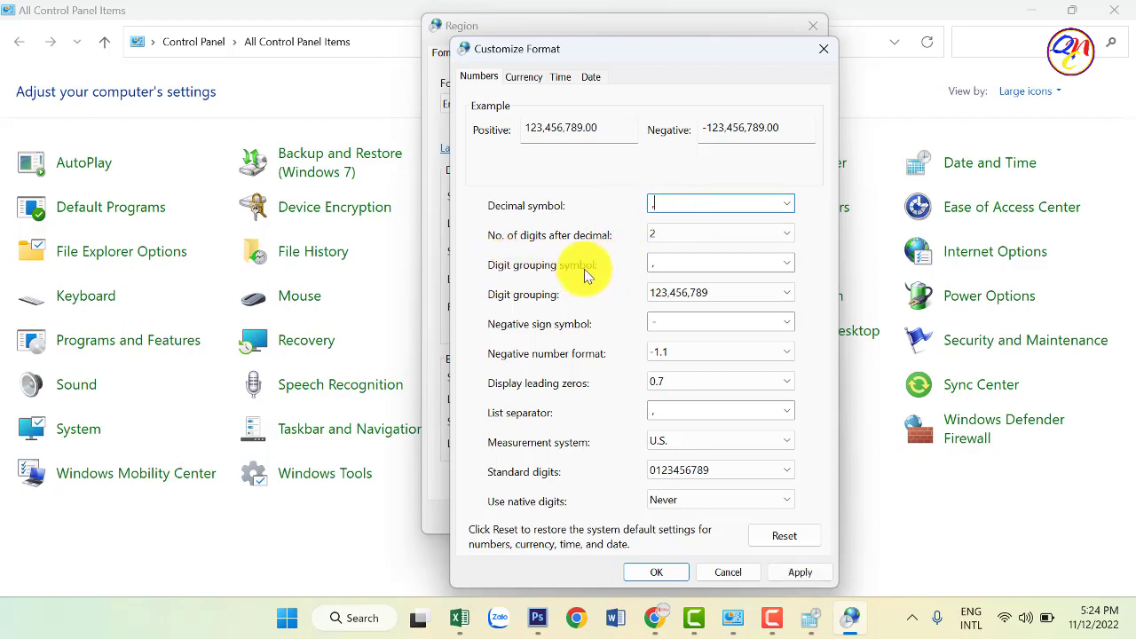
left_click(673, 262)
key("BackSpace")
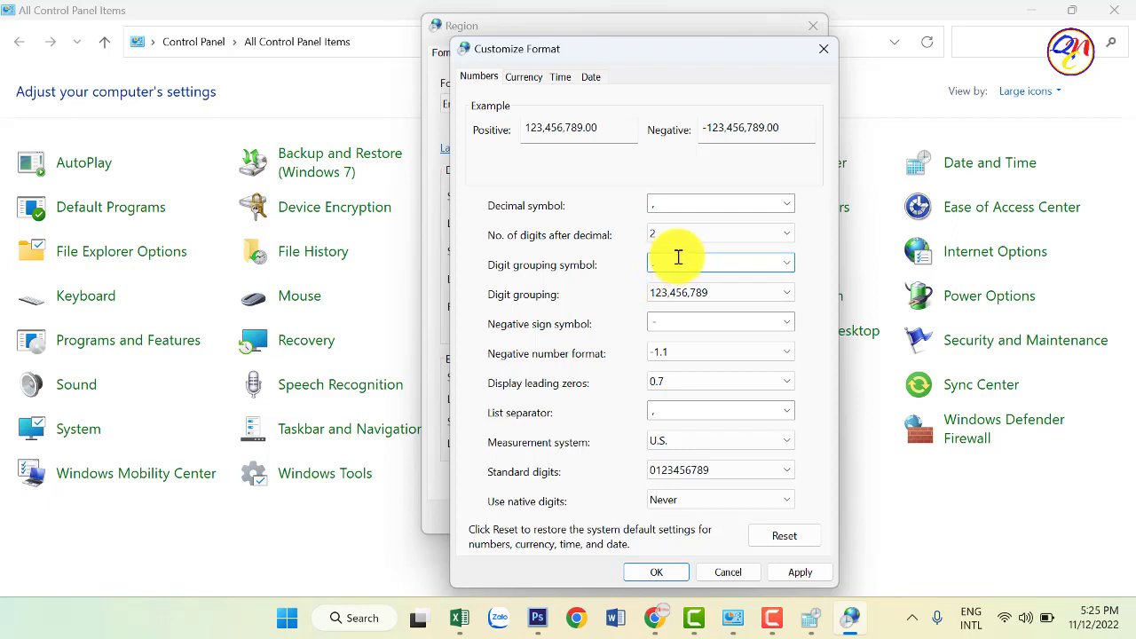
type(".")
left_click(655, 204)
type(",")
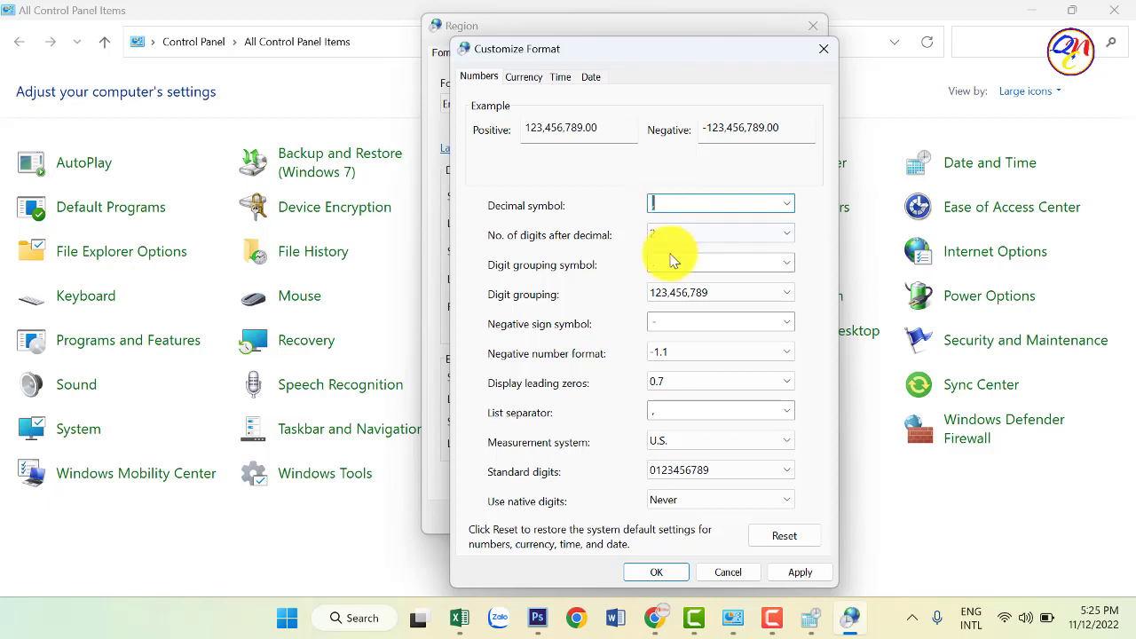
left_click(667, 261)
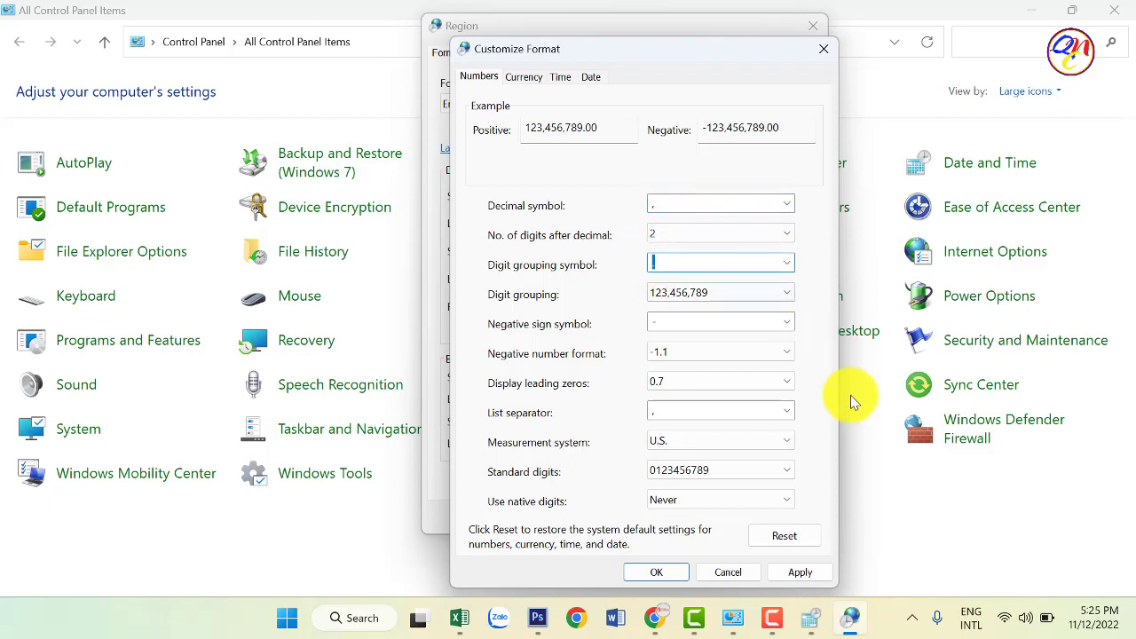
left_click(670, 577)
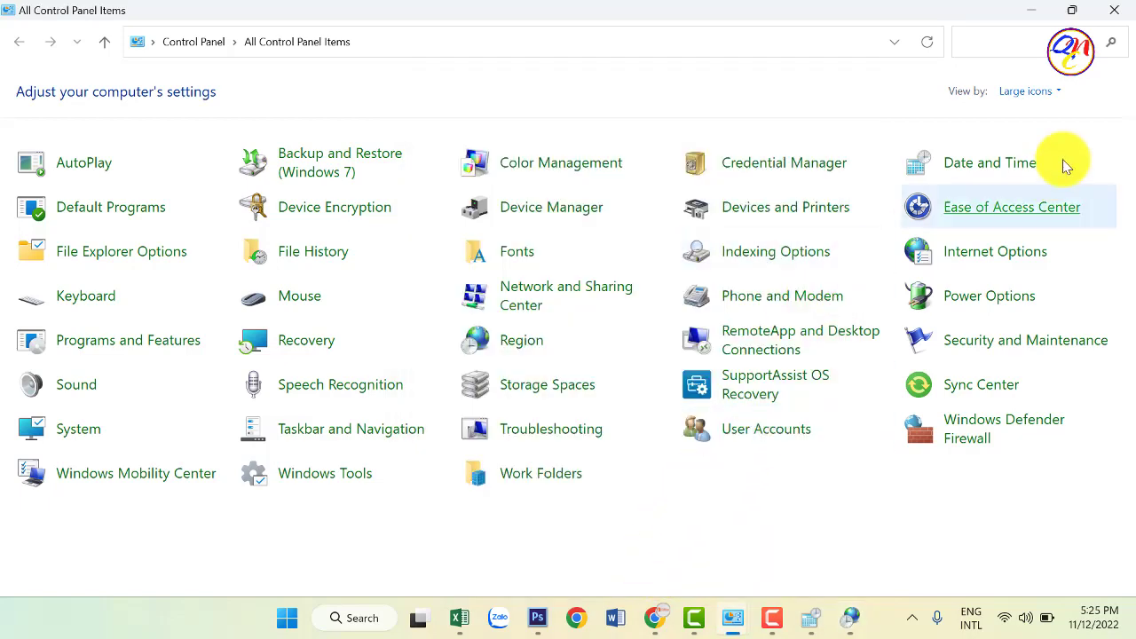
Close Control Panel and dismiss the remaining Date and Time Settings and Date and Time dialogs.
left_click(1113, 10)
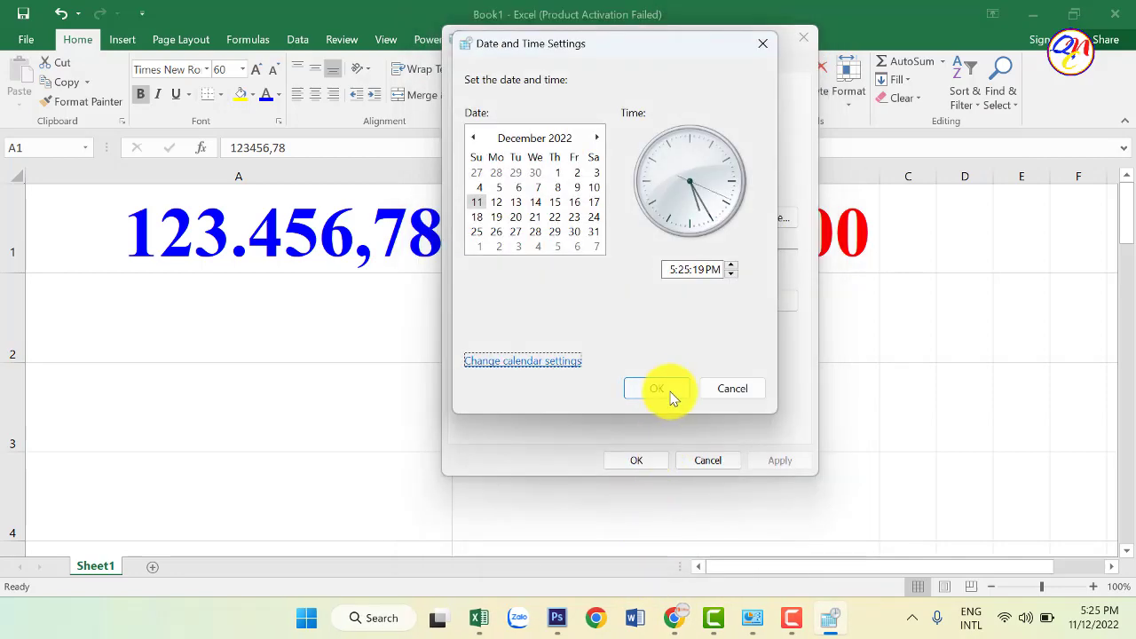
left_click(664, 394)
left_click(642, 459)
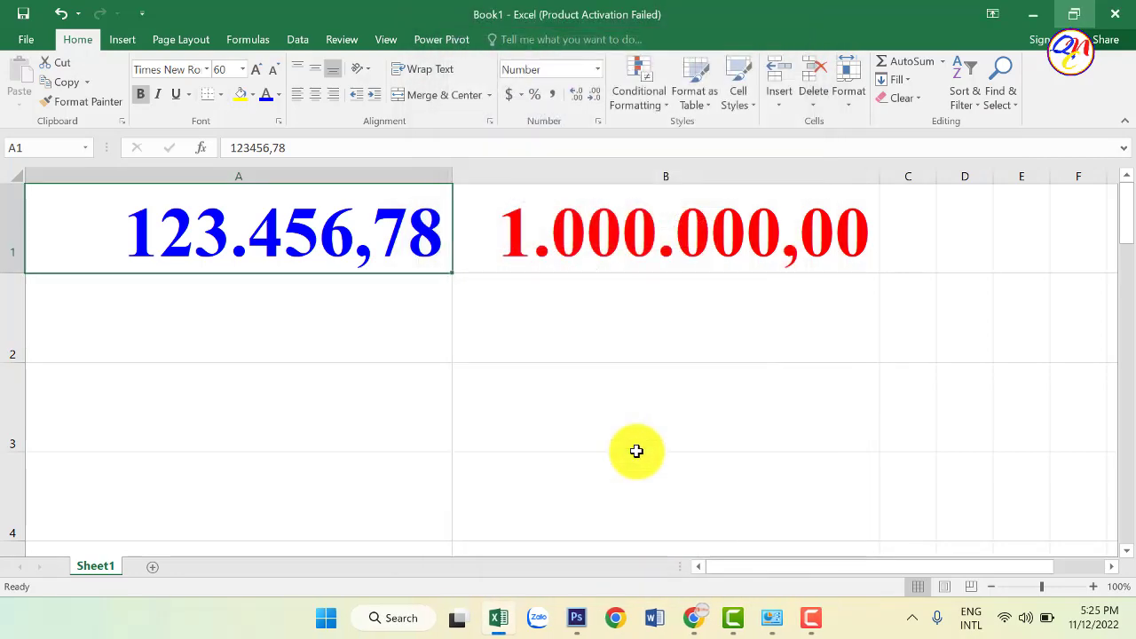
Check that A1 shows 123.456,78 and B1 shows 1.000.000,00 in Excel.
left_click(527, 310)
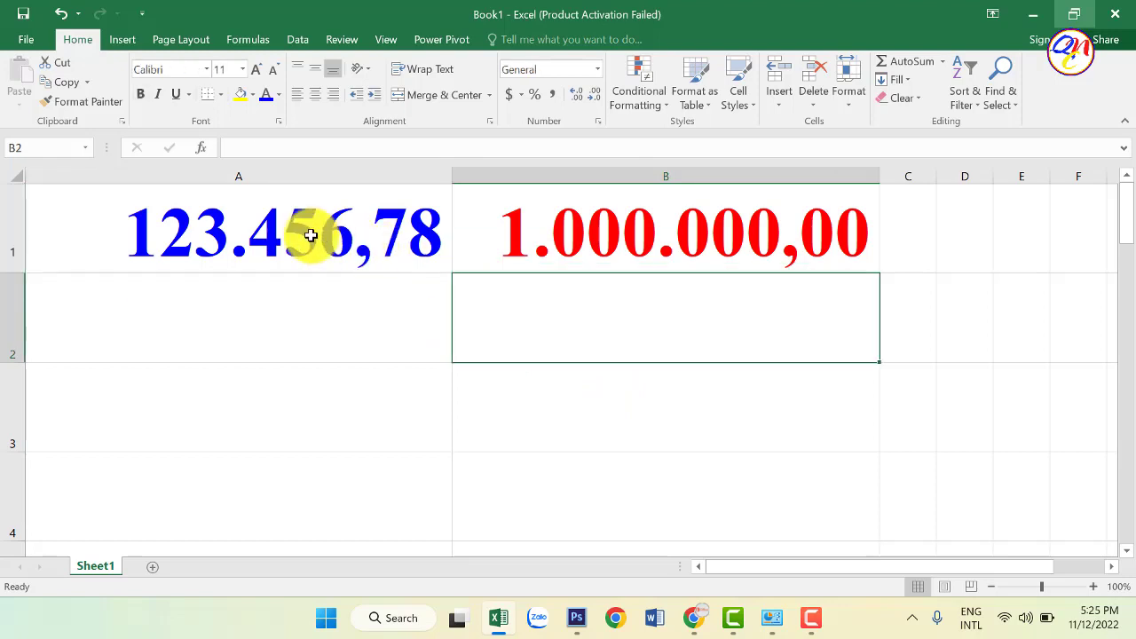
left_click(311, 234)
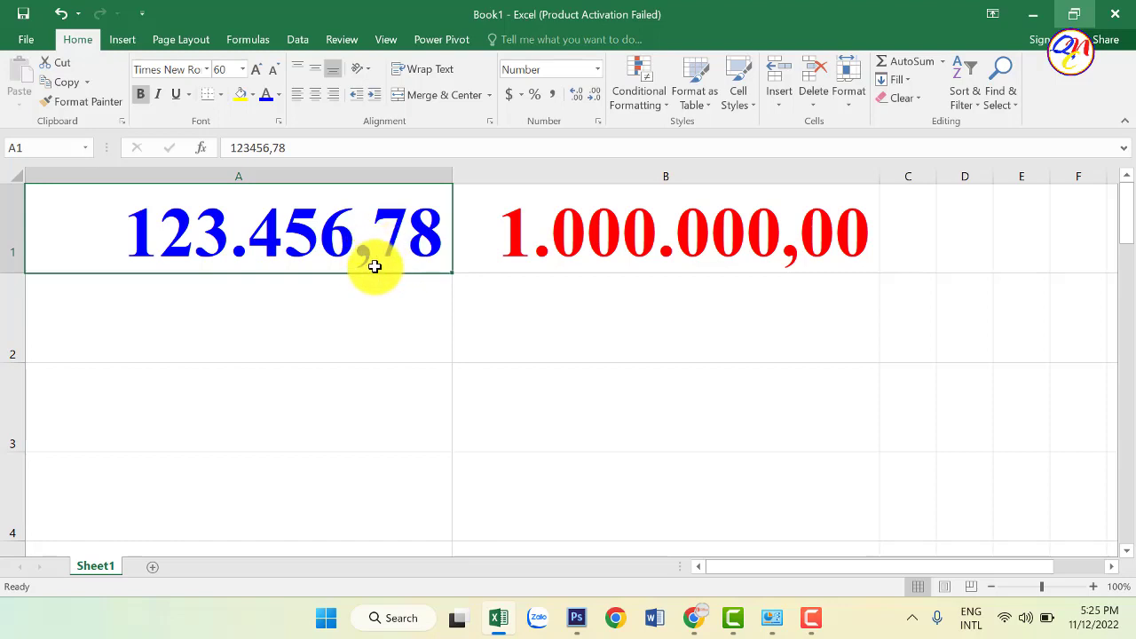
left_click(780, 264)
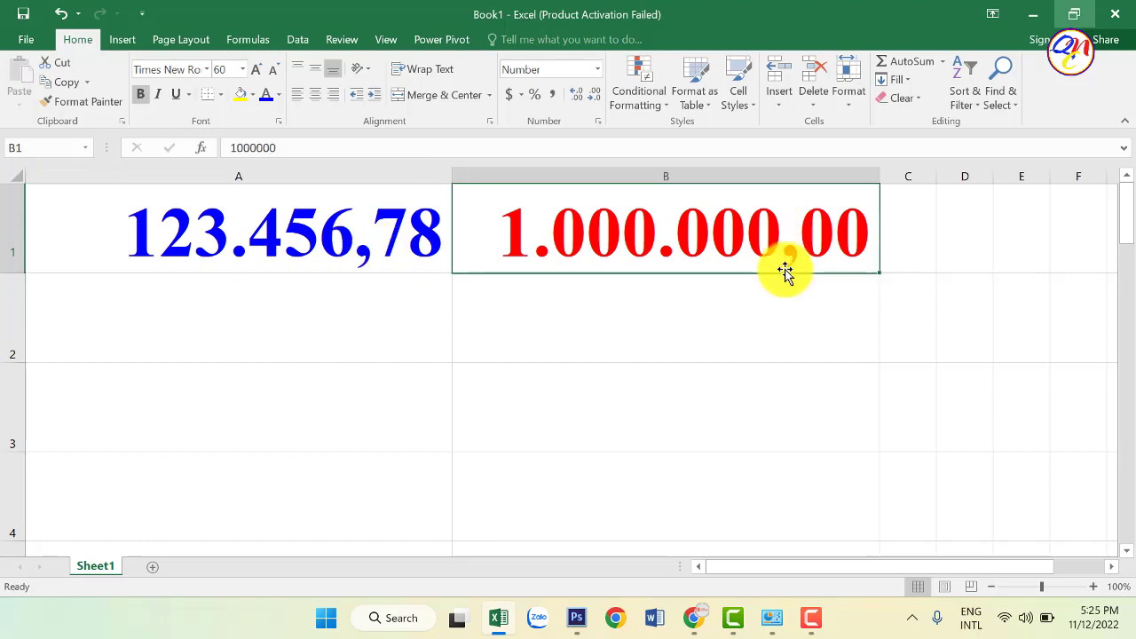